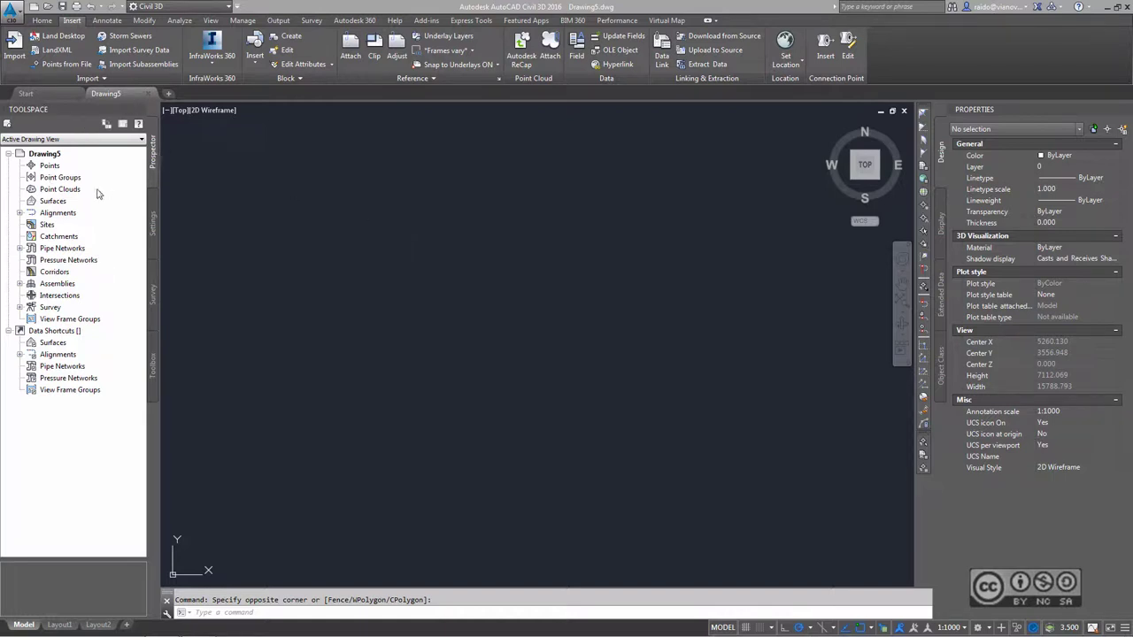
Step: Start a new point cloud from Point Clouds, name it Pind1, and continue to source data
left_click_drag(62, 191, 60, 197)
right_click(61, 191)
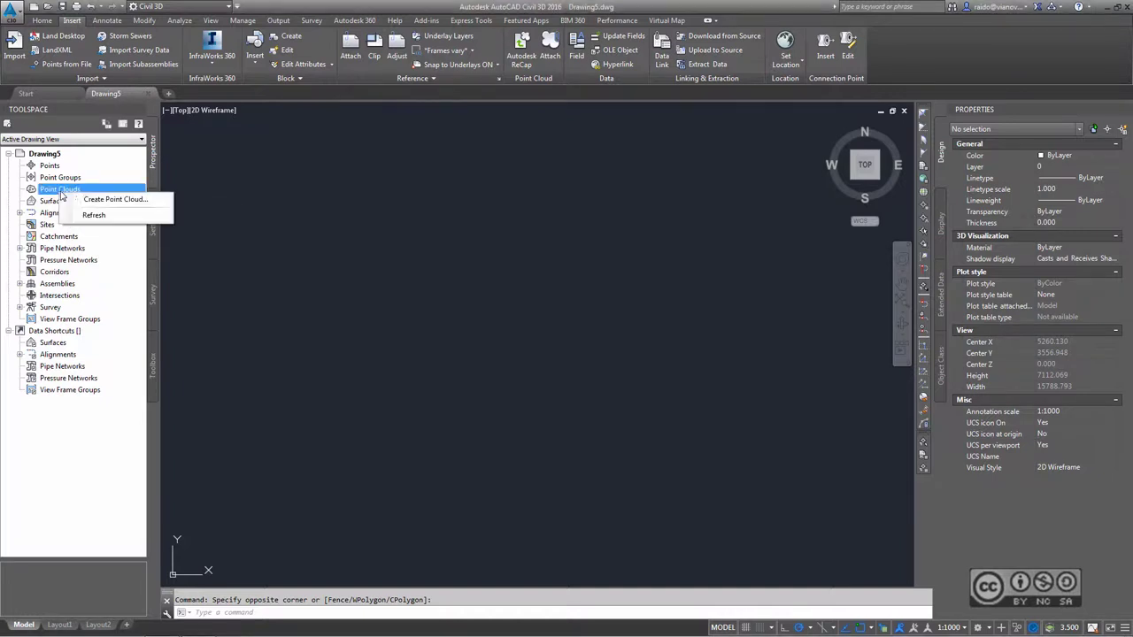
left_click(112, 200)
left_click_drag(577, 248, 468, 252)
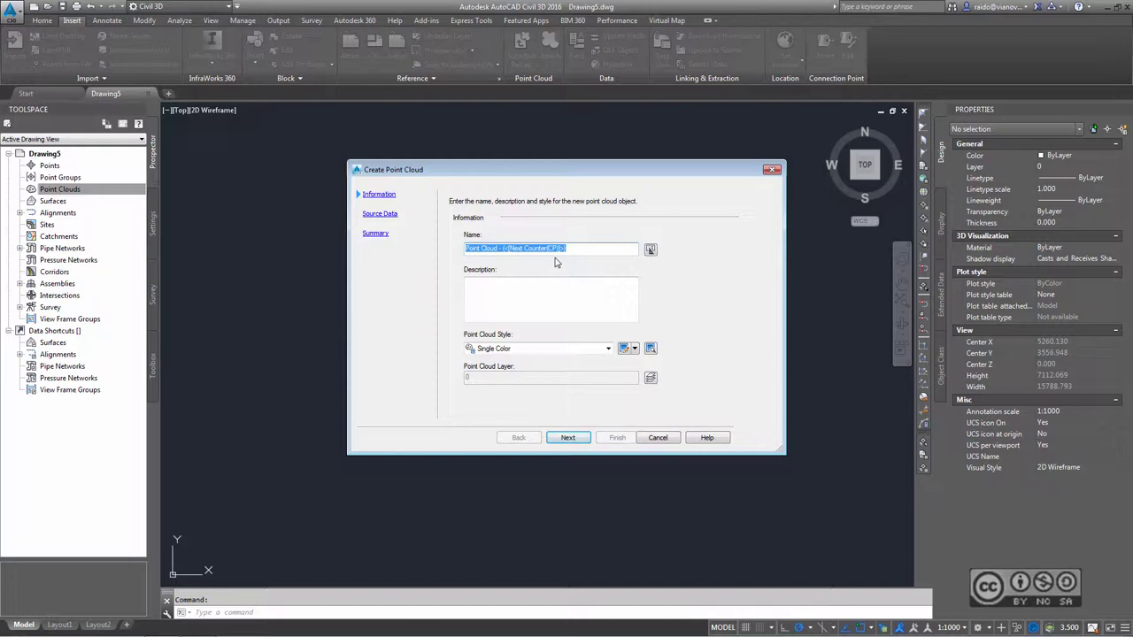
type("Pin")
type("d1")
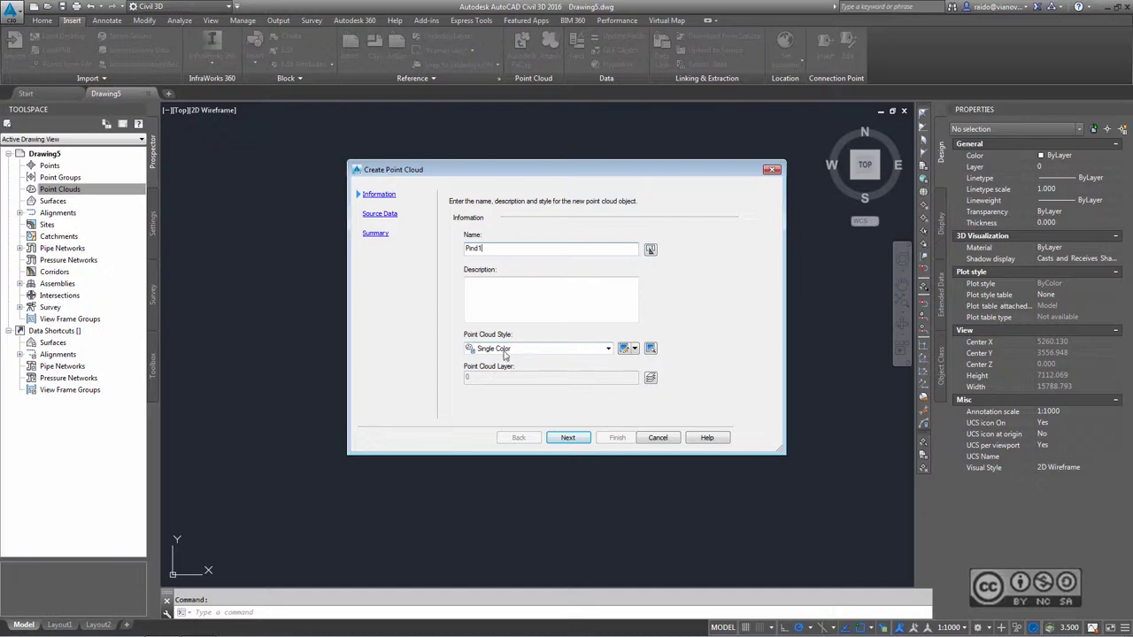
left_click(568, 439)
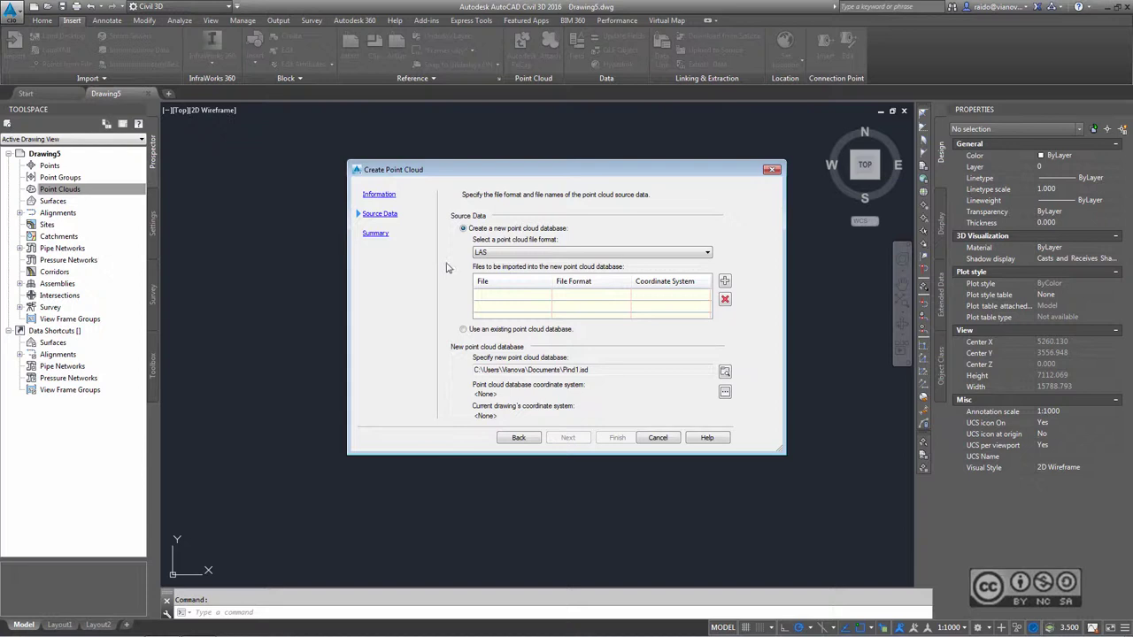
Step: Set the format to ENZ (comma delimited) and add stone.txt to the import list
left_click(517, 255)
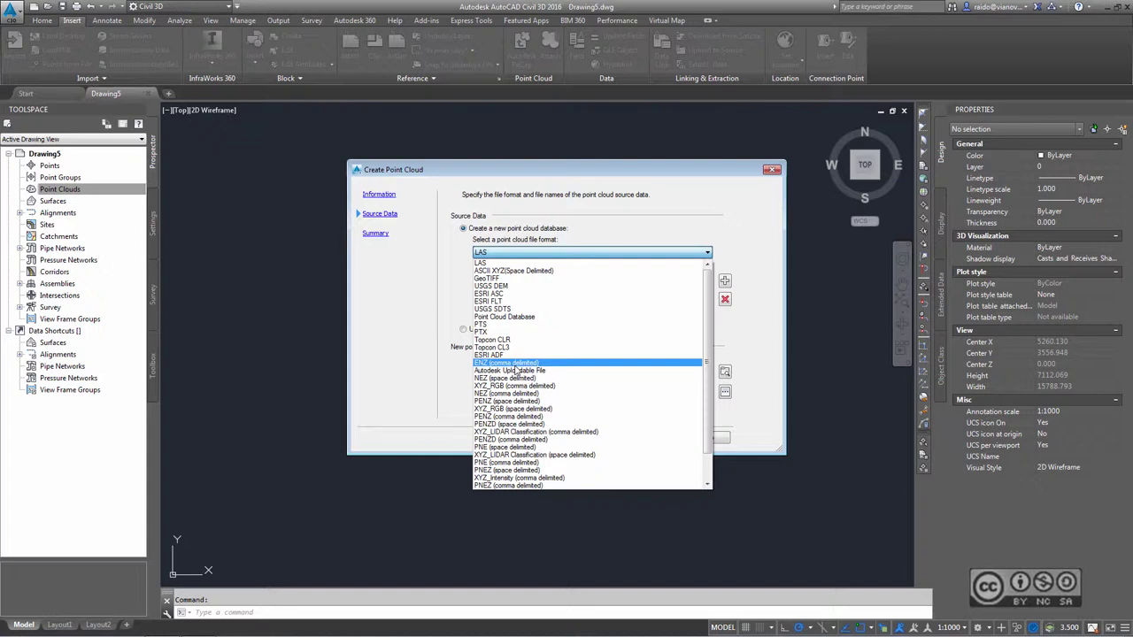
left_click(515, 363)
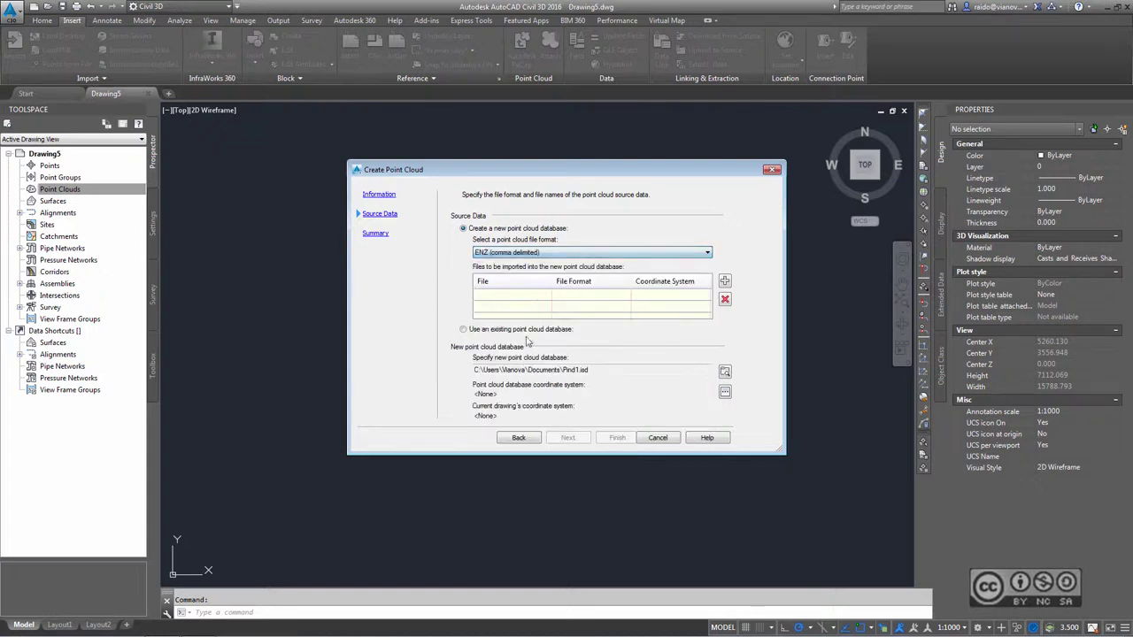
left_click(724, 282)
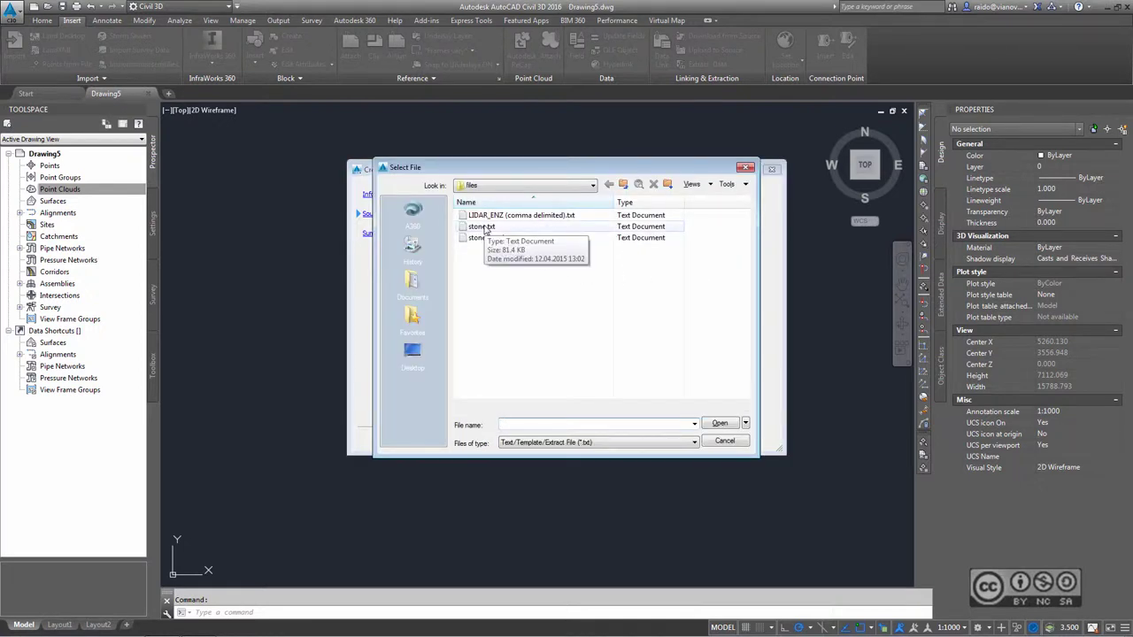
left_click(485, 228)
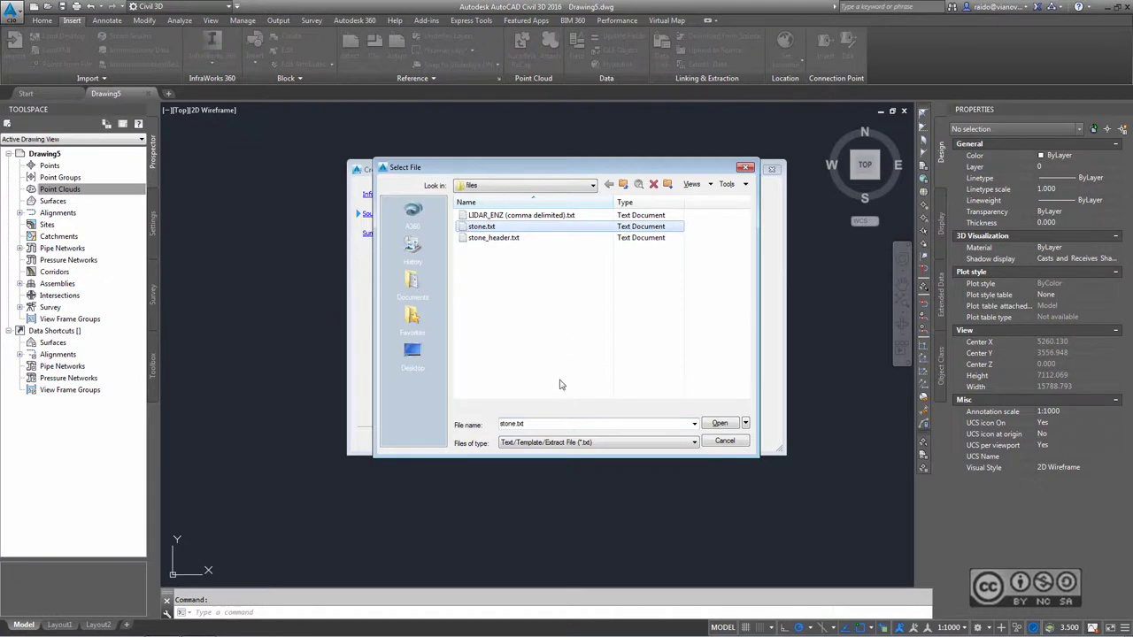
left_click(719, 423)
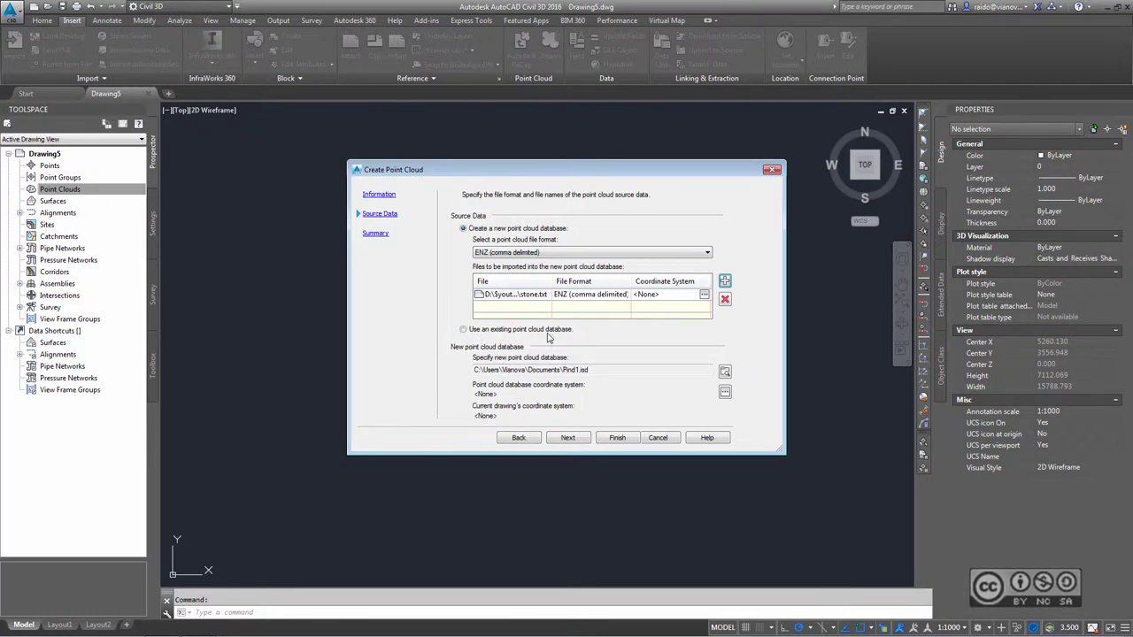
Step: Review the summary, finish the Pind1 point cloud, and close the background processing message
left_click(584, 441)
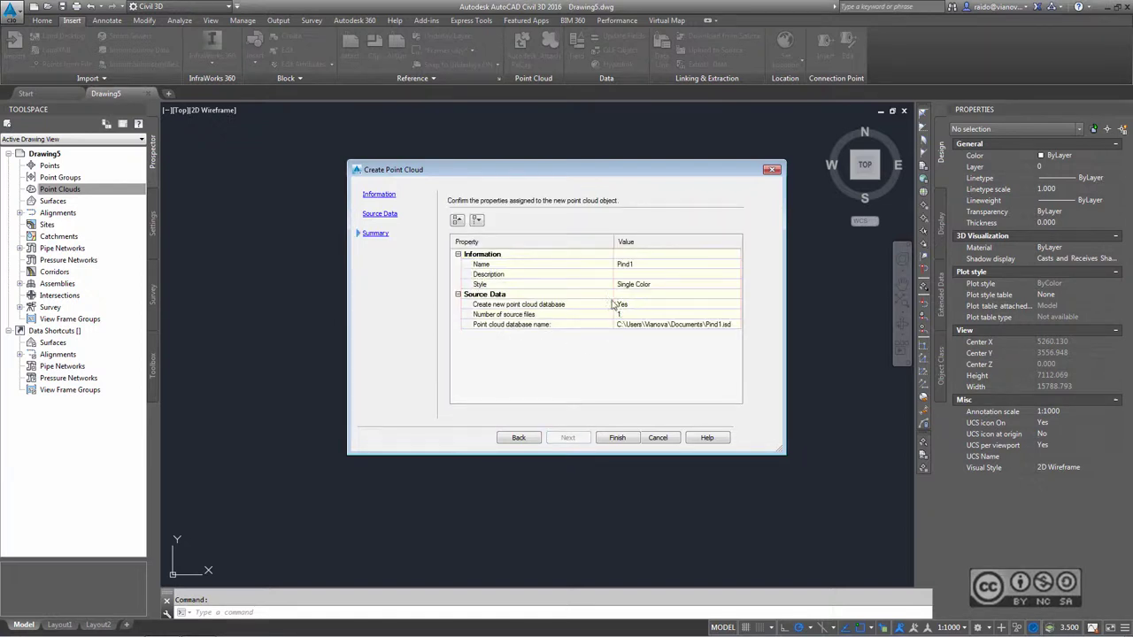
left_click(617, 438)
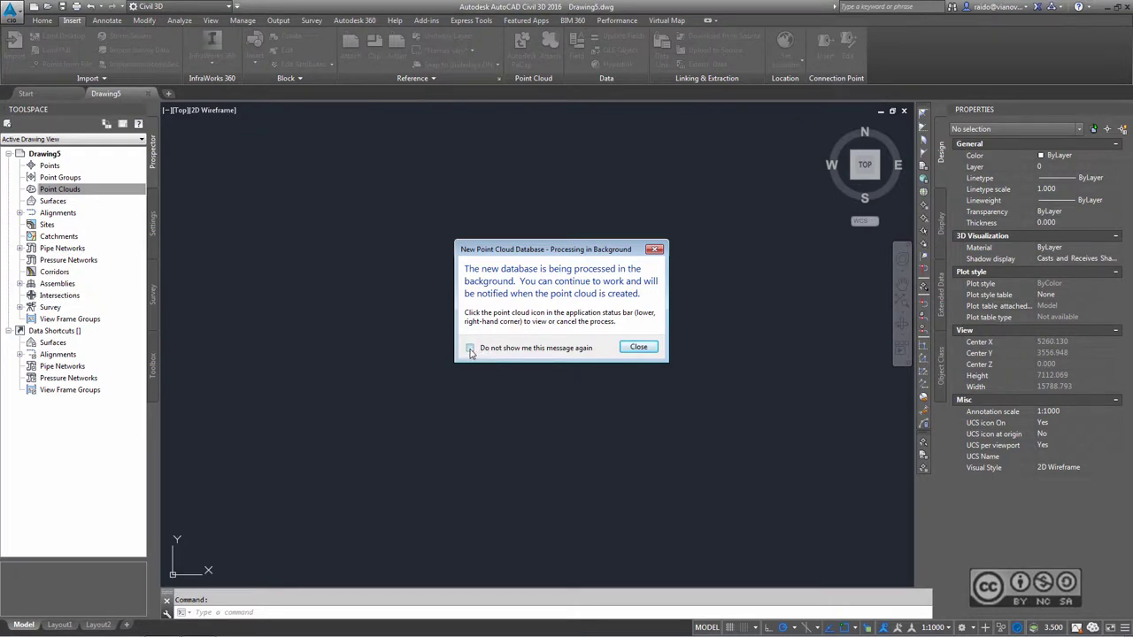
left_click(638, 348)
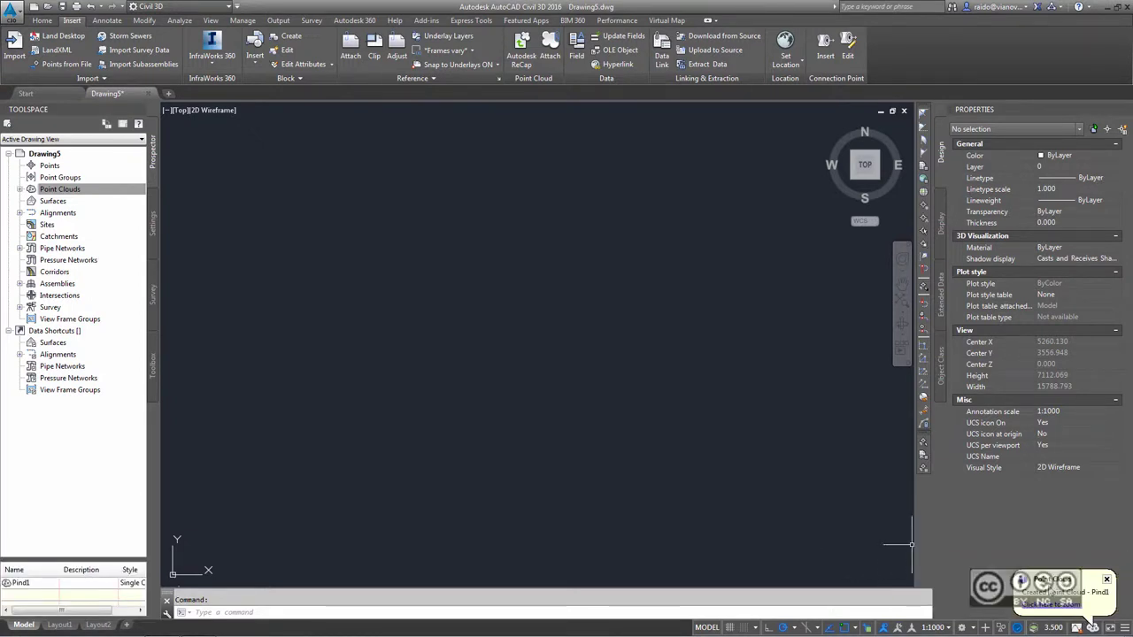
Step: Zoom to the Pind1 point cloud, orbit it in 3D, and expand Point Clouds in Prospector
left_click(1051, 605)
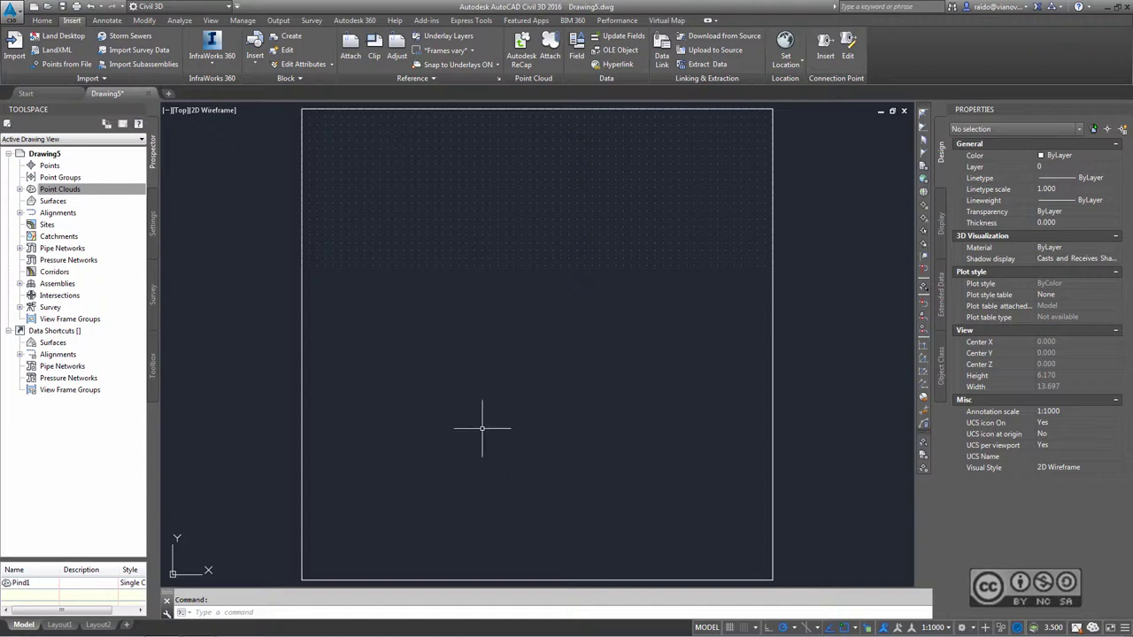
mouse_move(462, 481)
middle_mouse_down("shift")
mouse_move(557, 311)
mouse_move(577, 249)
mouse_move(552, 245)
middle_mouse_up("shift")
middle_click(563, 295)
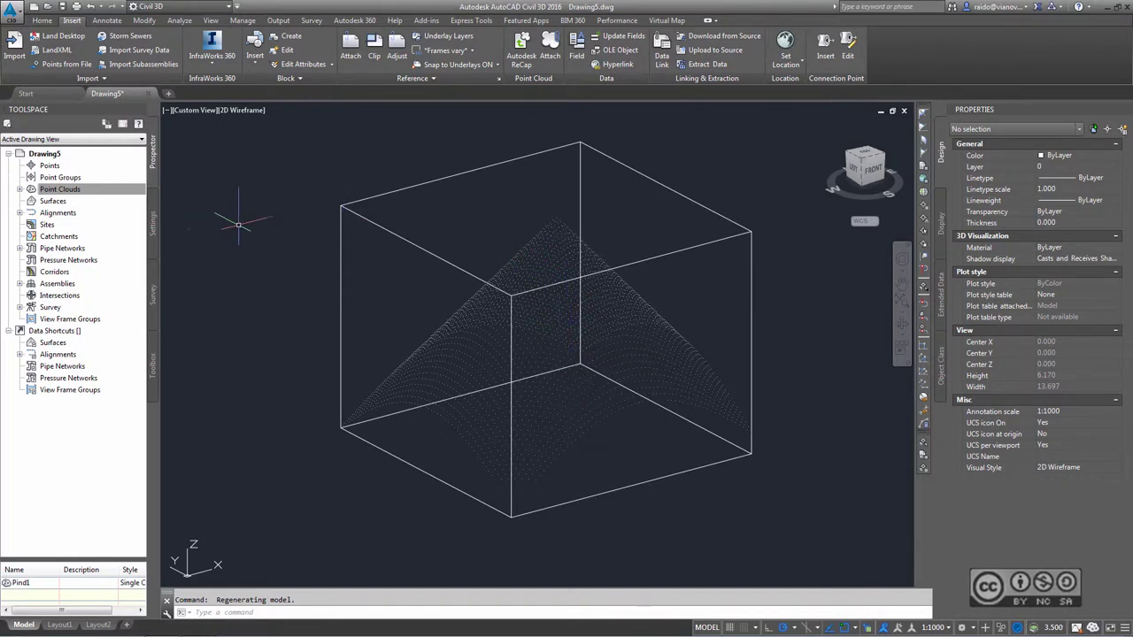
left_click(69, 189)
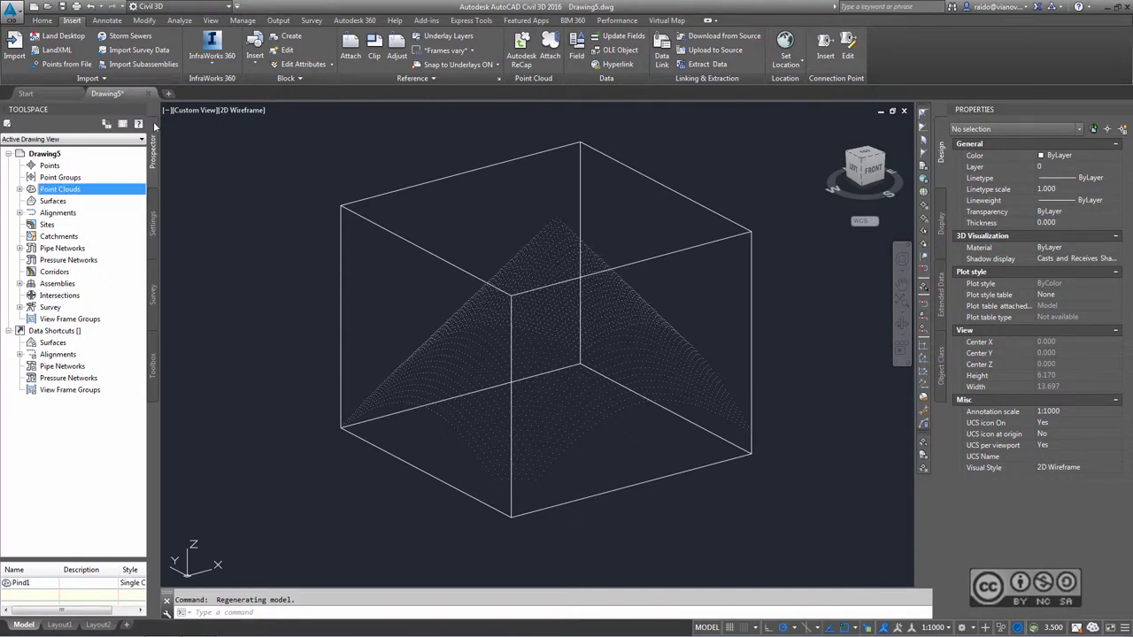
left_click(20, 189)
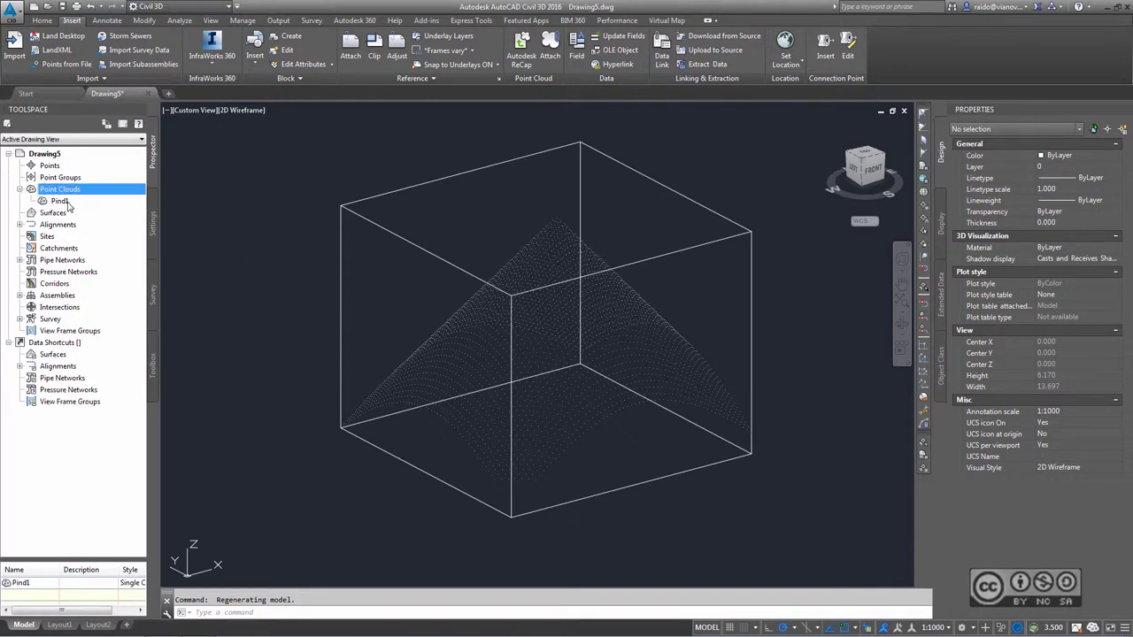
Step: Add Pind1's points to a new surface named Pind1 and continue to region options
right_click(59, 202)
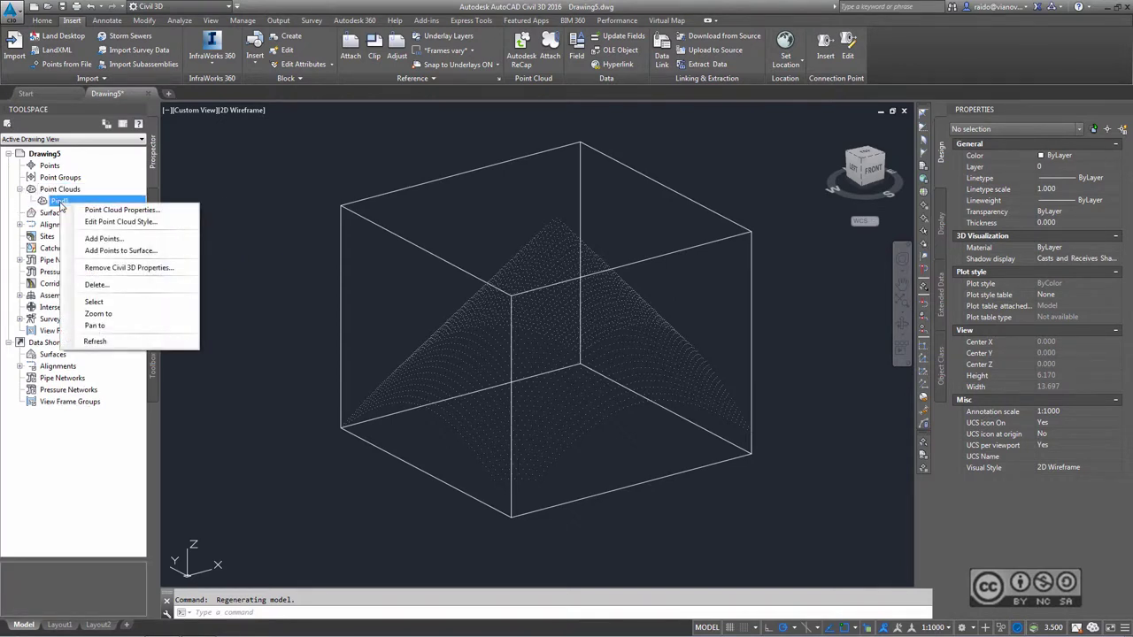
left_click(125, 251)
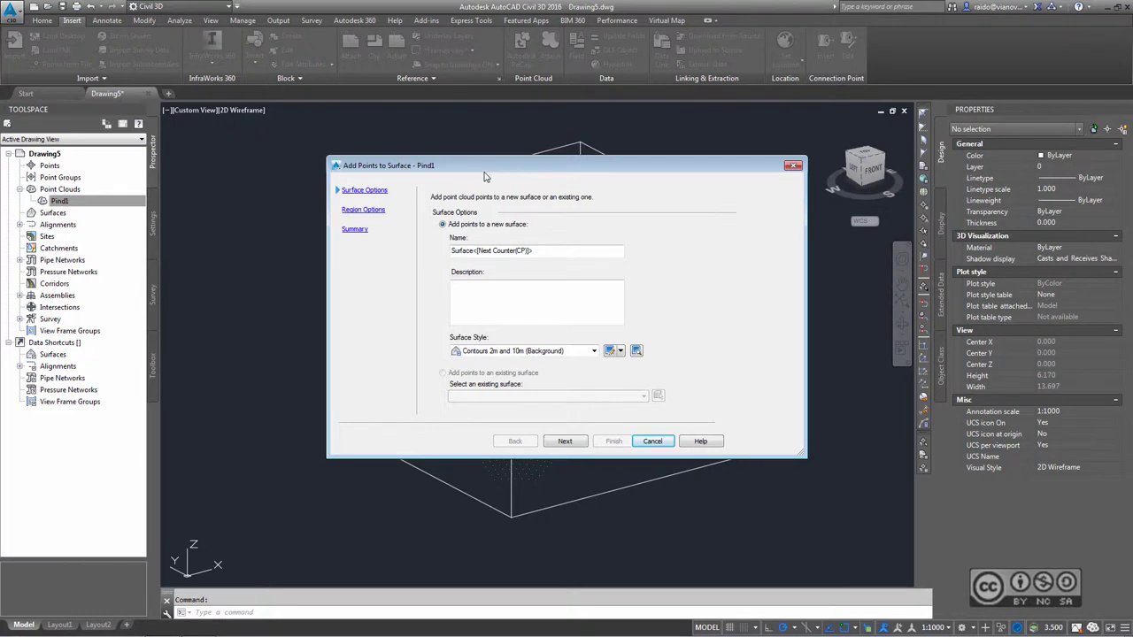
left_click(492, 251)
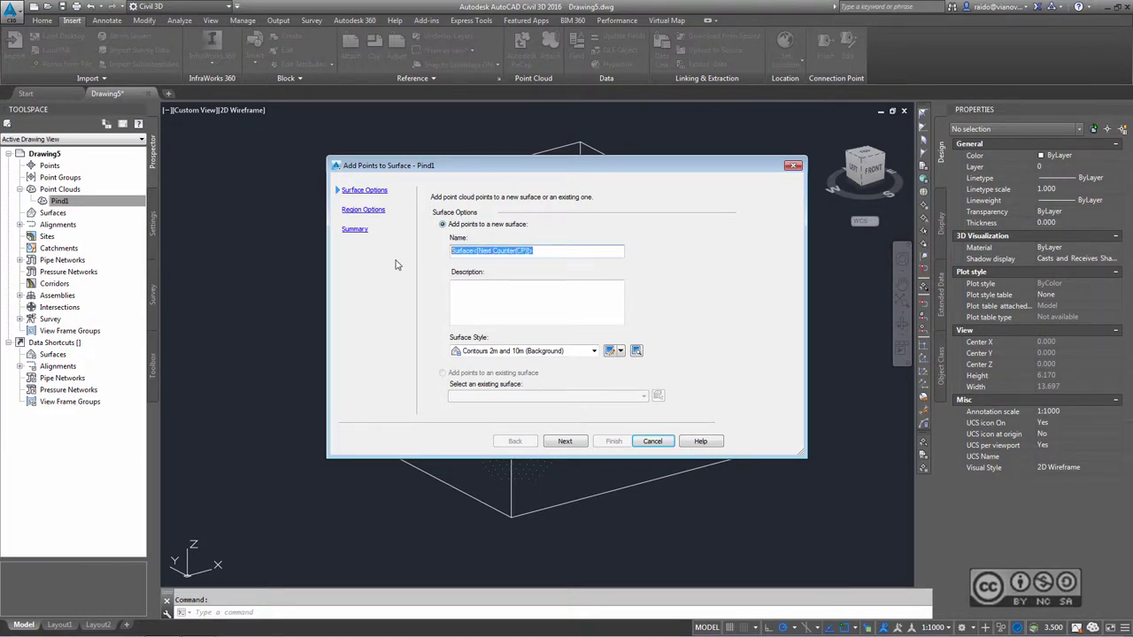
type("Pind1")
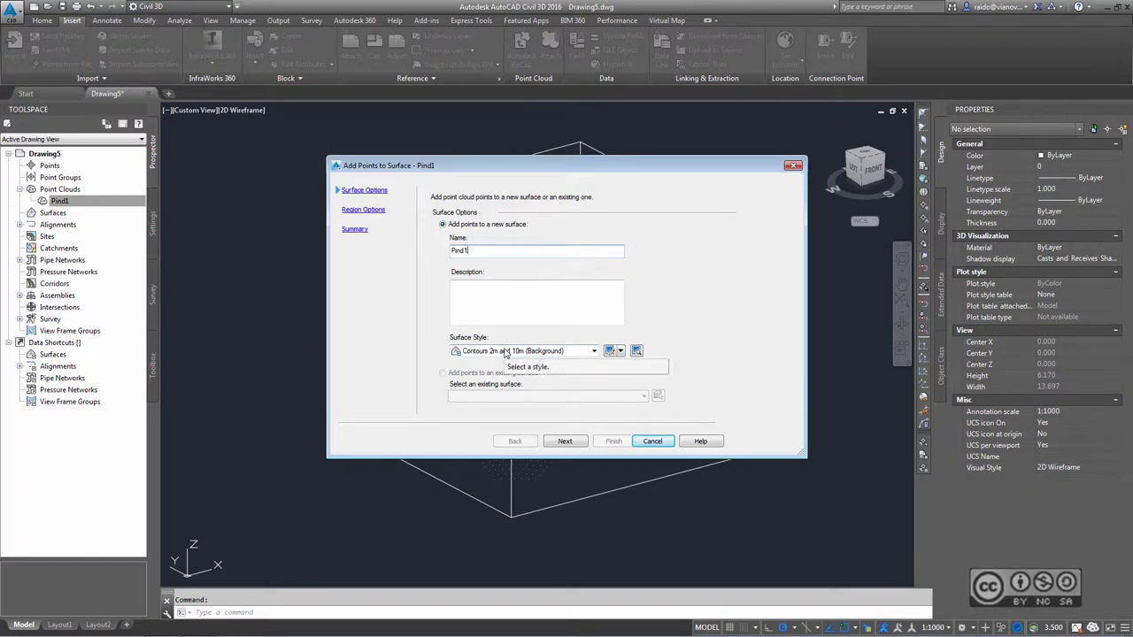
left_click(571, 441)
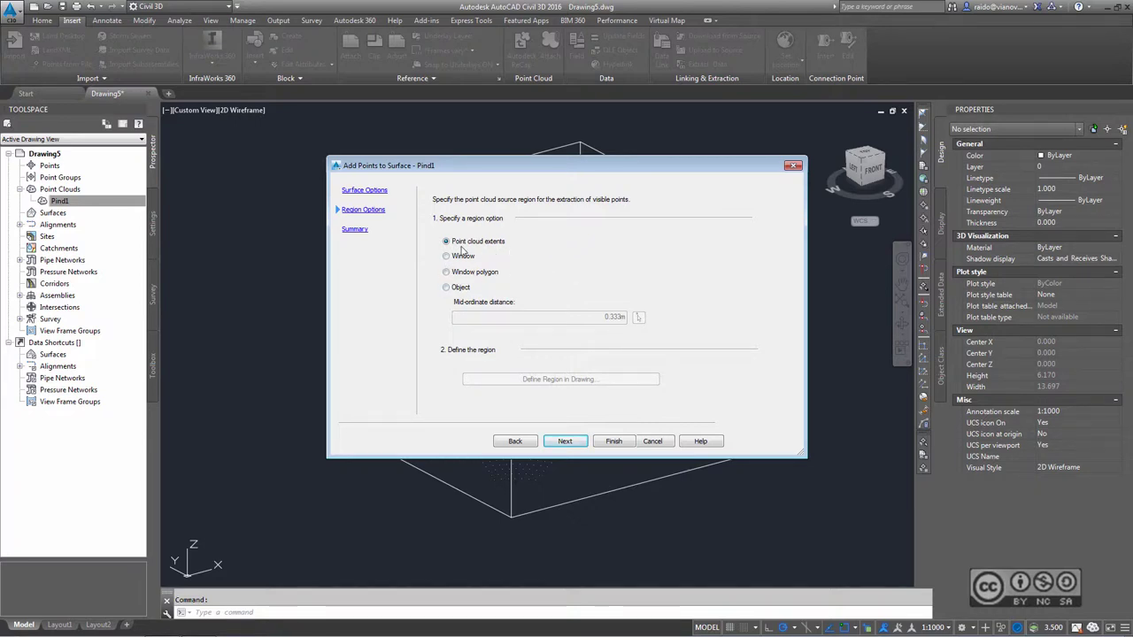
Step: Keep point cloud extents and finish, building the Pind1 TIN surface from 3721 points
left_click(567, 441)
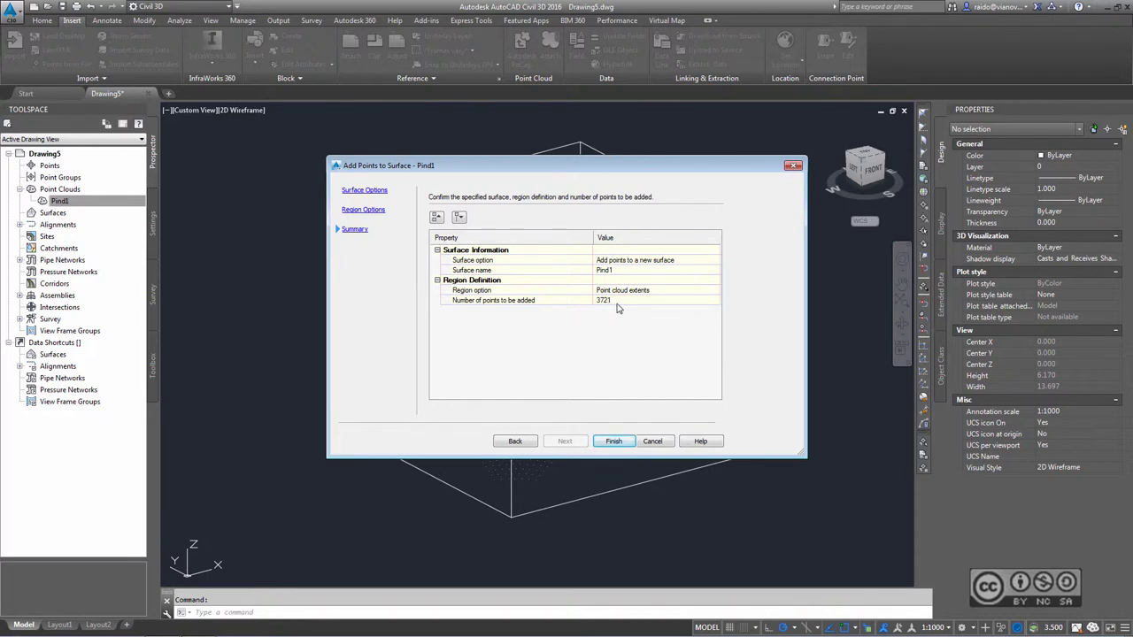
left_click(615, 441)
left_click(20, 213)
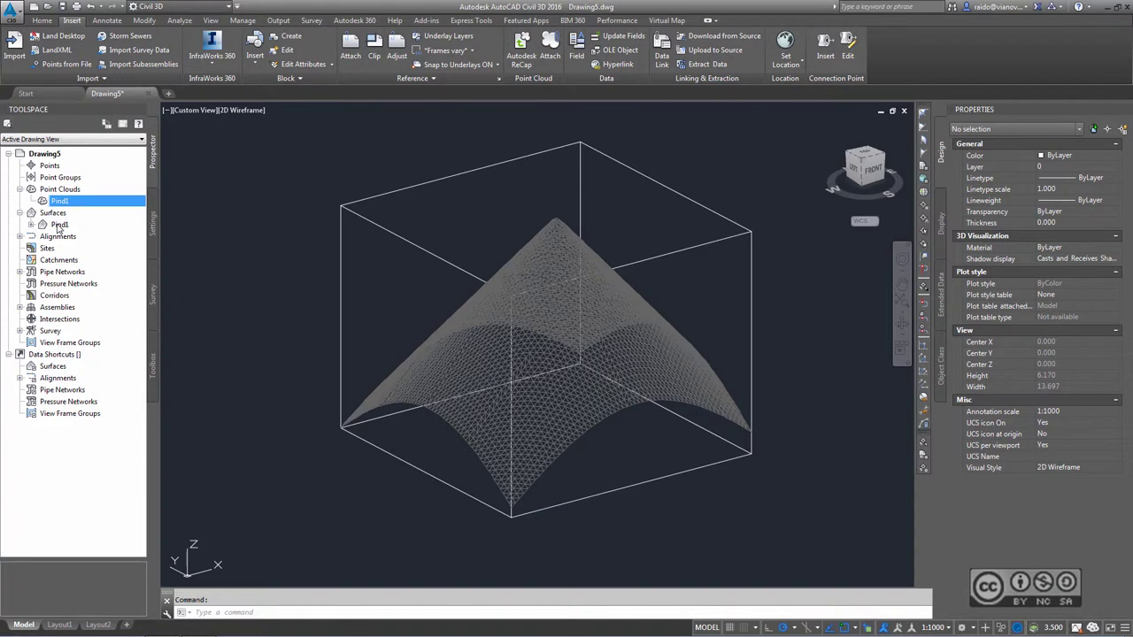
Step: Select the Pind1 TIN surface among overlapping objects and isolate it, hiding the point cloud box
scroll(346, 241, "down", 2)
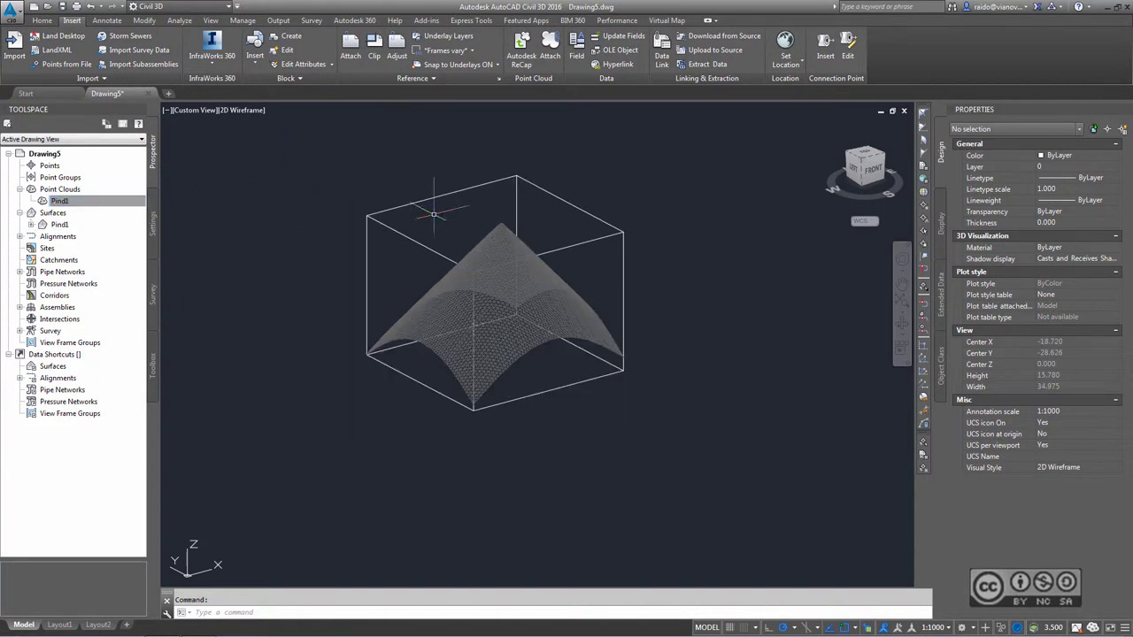
scroll(381, 257, "down", 2)
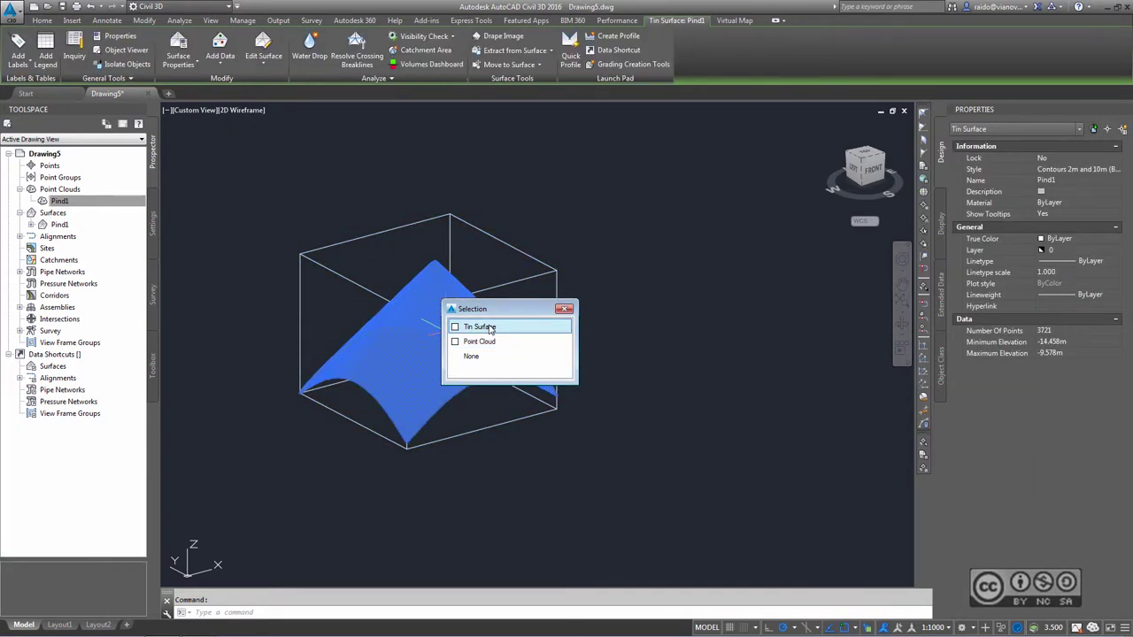
left_click(489, 328)
right_click(440, 302)
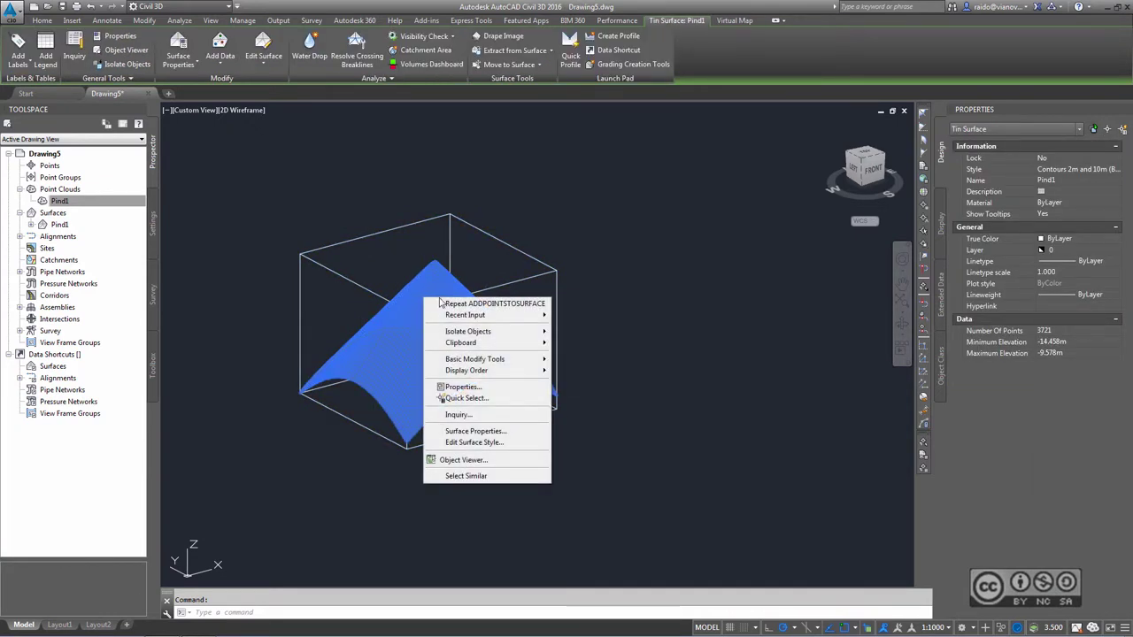
mouse_move(478, 331)
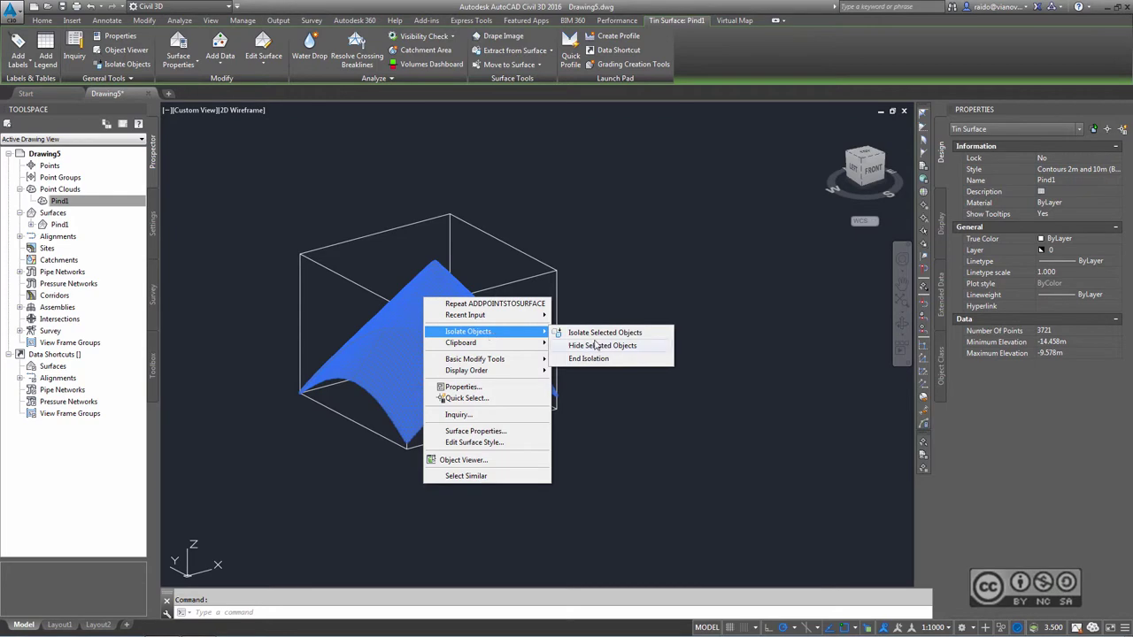
left_click(605, 333)
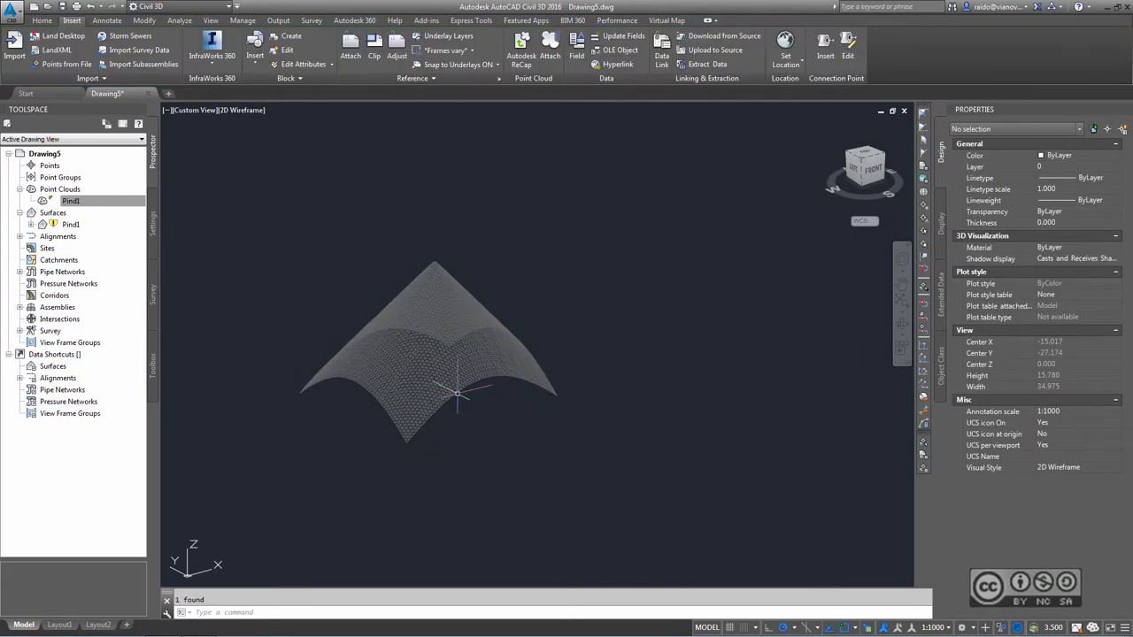
Step: Zoom in and select the Pind1 surface mesh to inspect it
scroll(431, 359, "up", 5)
scroll(423, 326, "down", 5)
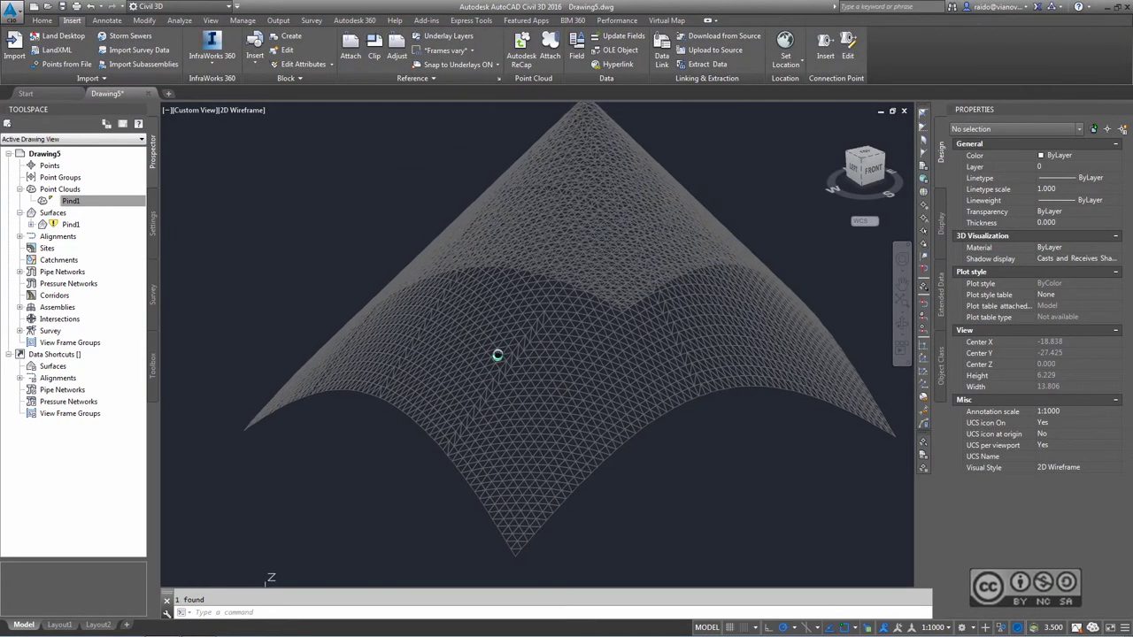
scroll(460, 345, "down", 2)
left_click(458, 267)
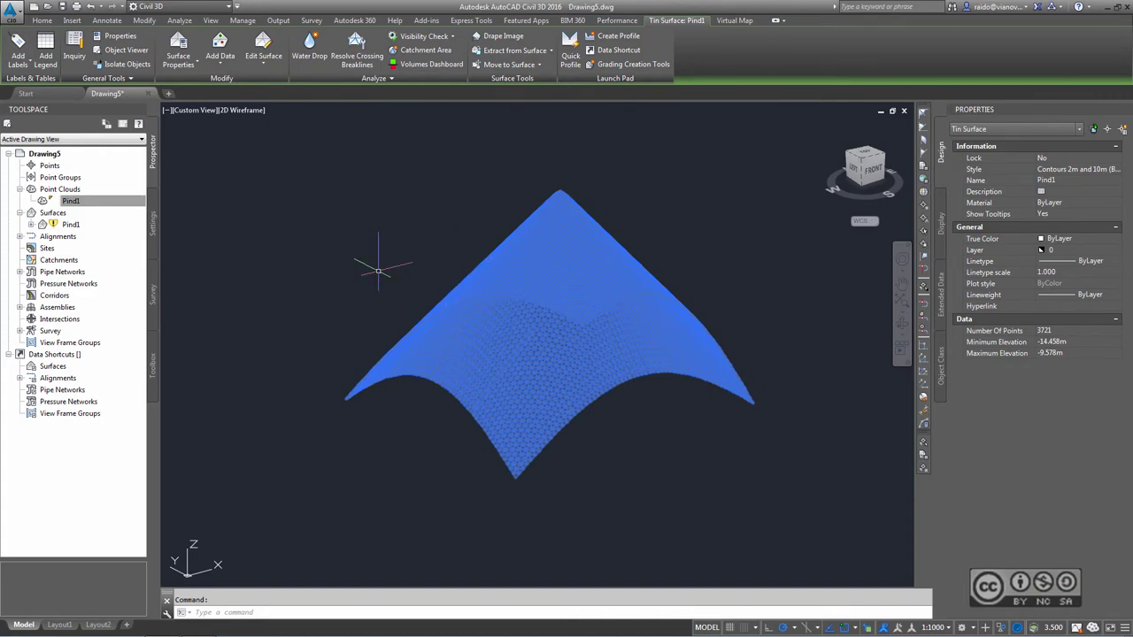